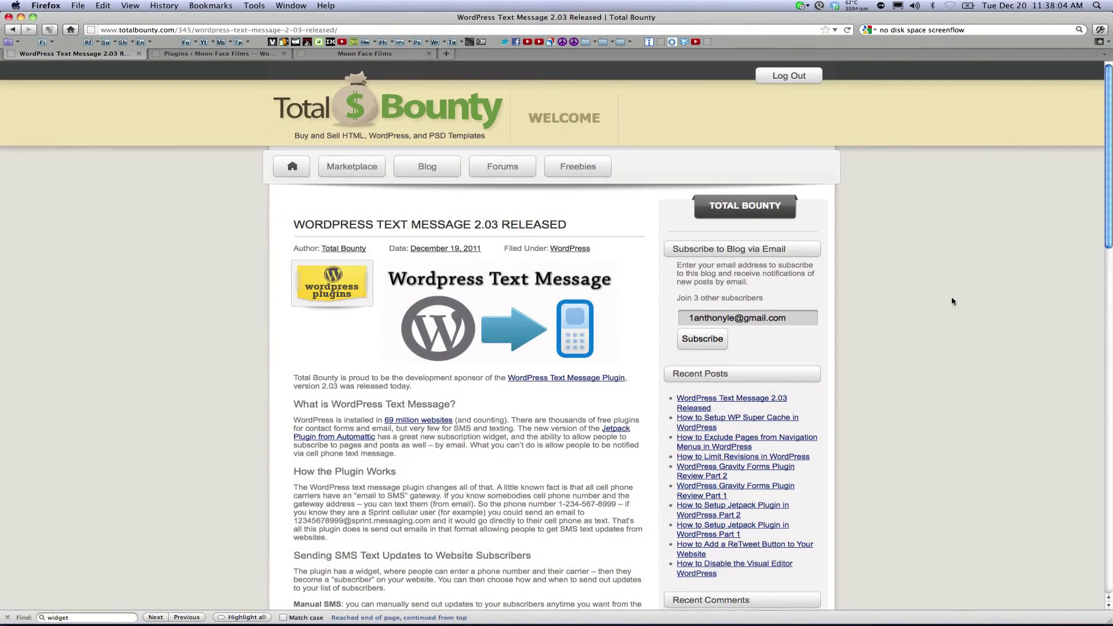
pyautogui.scroll(-1, 964, 326)
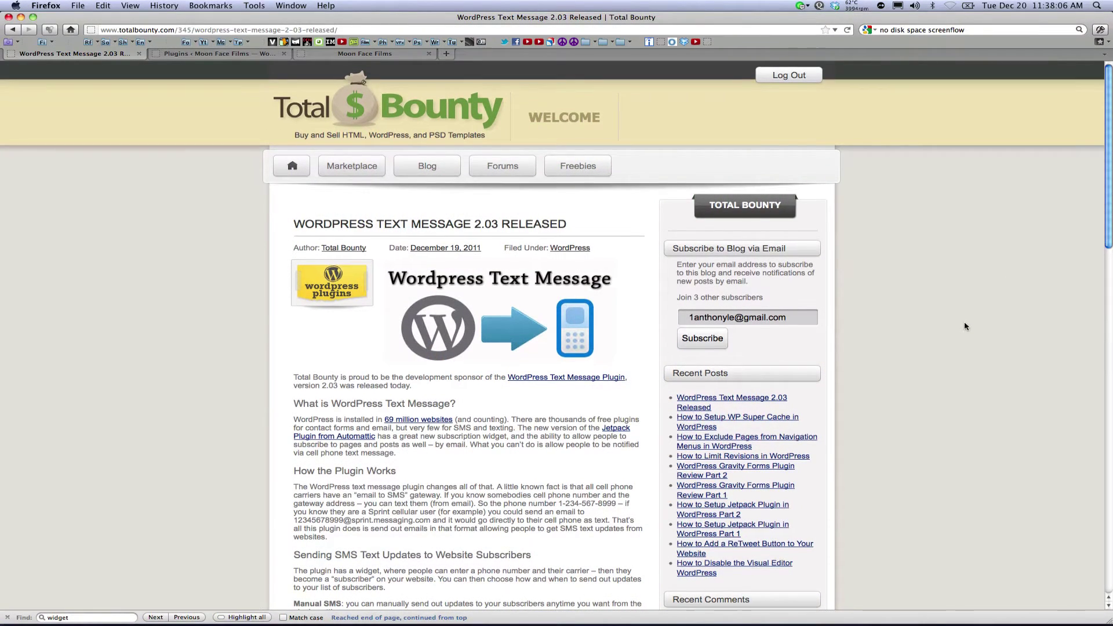
pyautogui.scroll(-1, 835, 313)
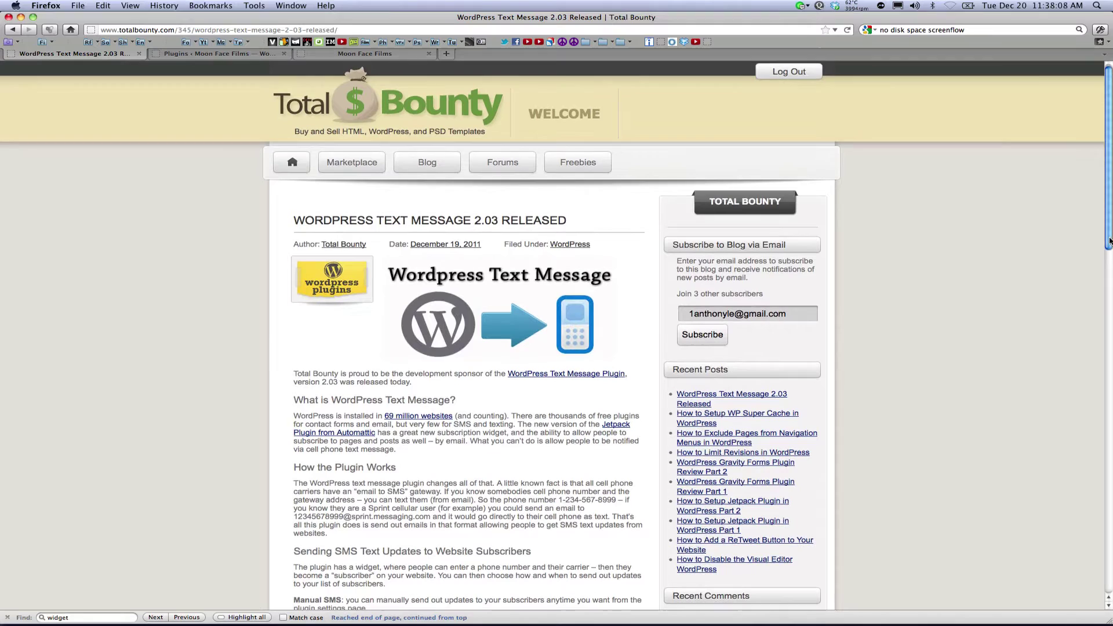
# - Review the WordPress Text Message directory page, highlighting its banner image and title text
pyautogui.moveTo(623, 309); pyautogui.dragTo(444, 308)
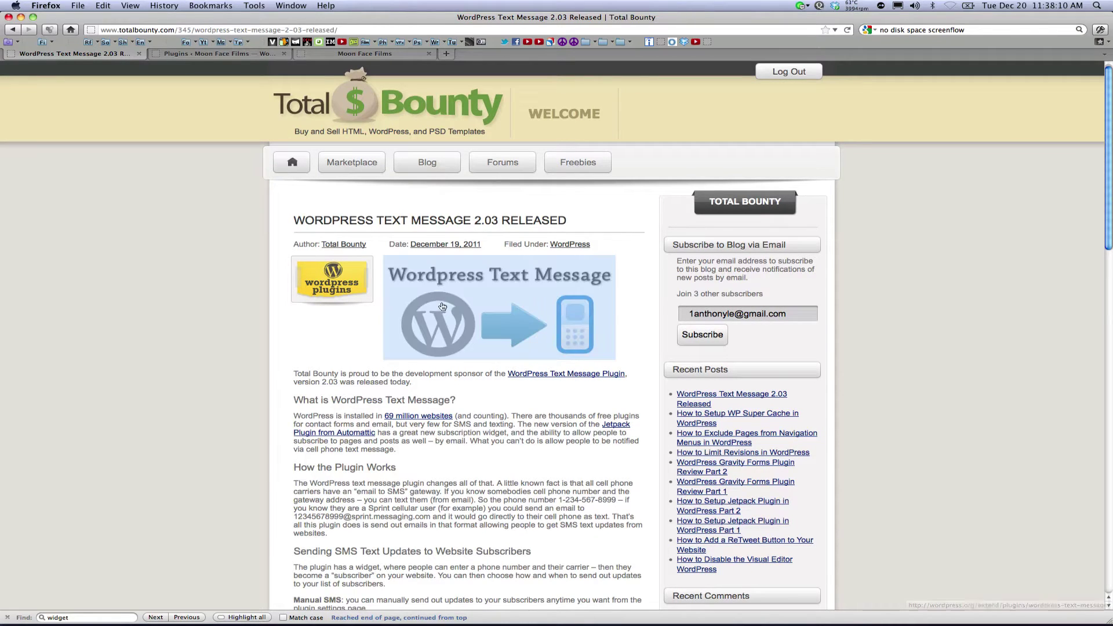
pyautogui.click(201, 293)
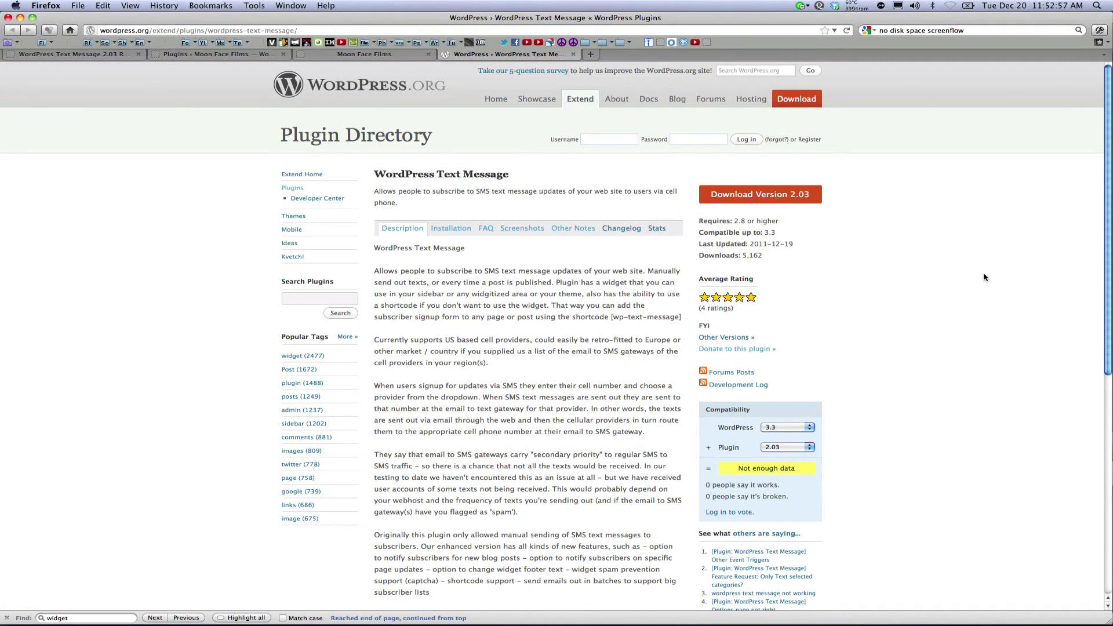
pyautogui.scroll(-2, 983, 276)
pyautogui.scroll(-2, 983, 277)
pyautogui.scroll(-5, 983, 277)
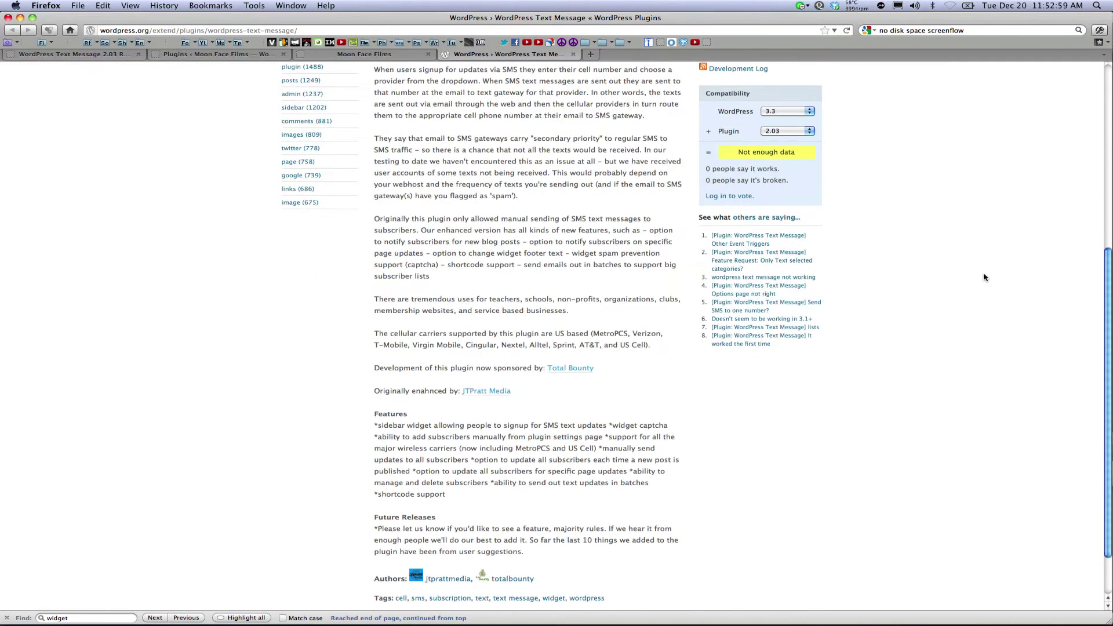
pyautogui.scroll(3, 983, 277)
pyautogui.scroll(6, 983, 276)
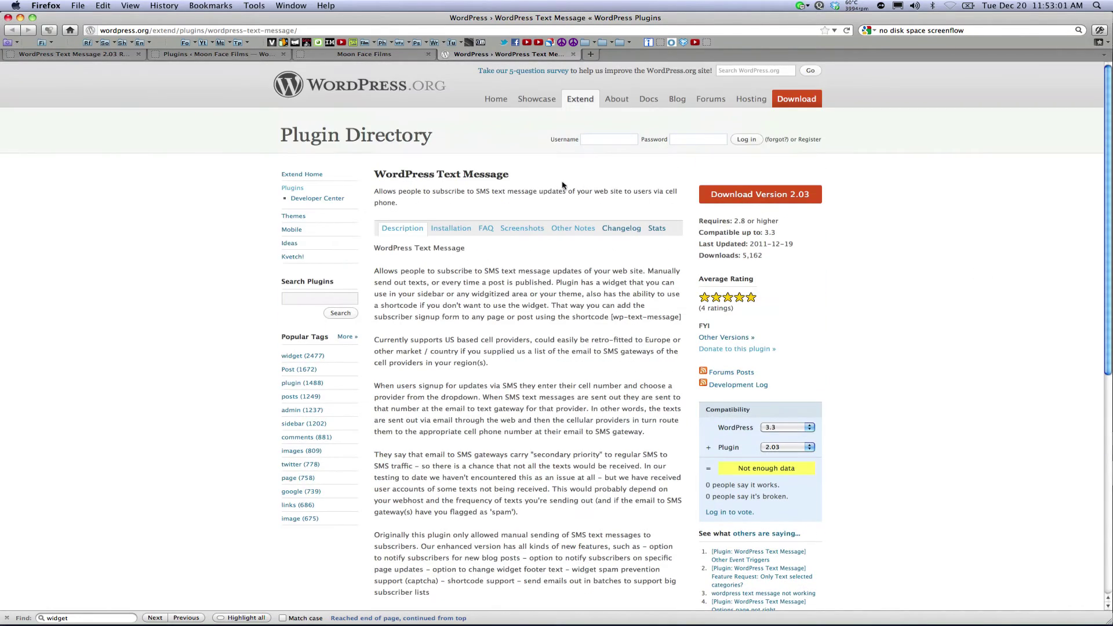
pyautogui.moveTo(511, 176); pyautogui.dragTo(372, 177)
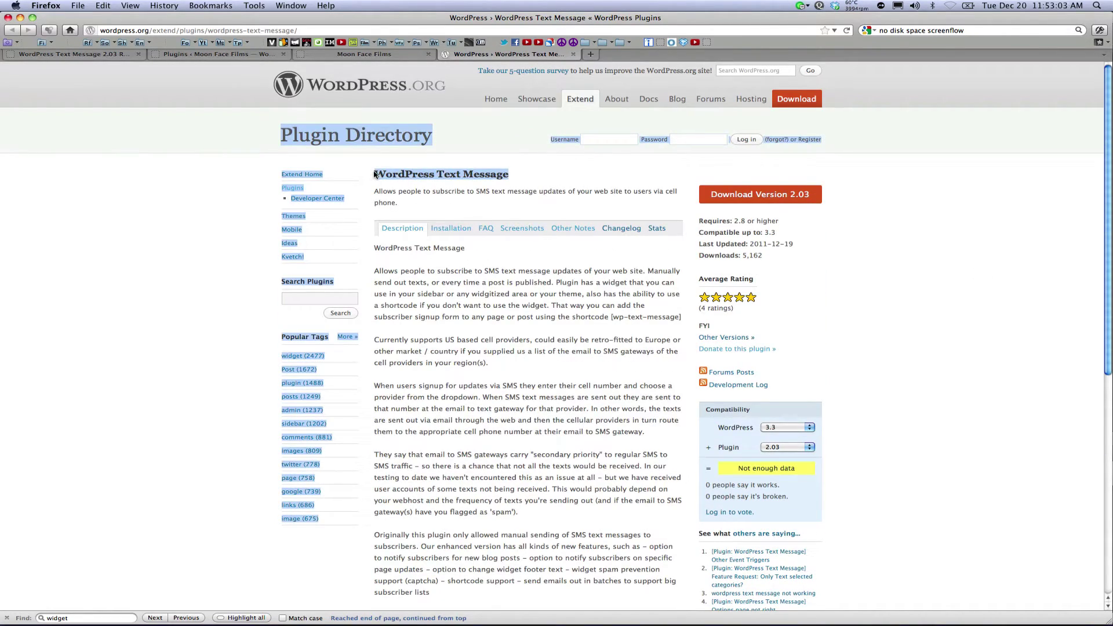
pyautogui.click(446, 174)
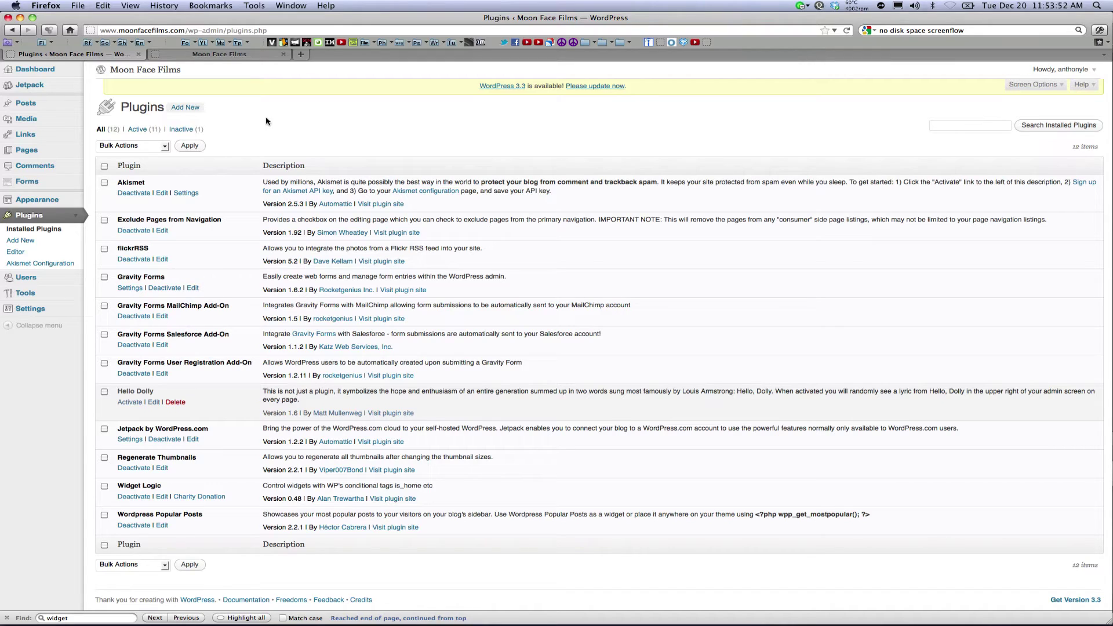
# - Search Add New plugins for 'text message' and install Wordpress Text Message 2.03
pyautogui.click(185, 108)
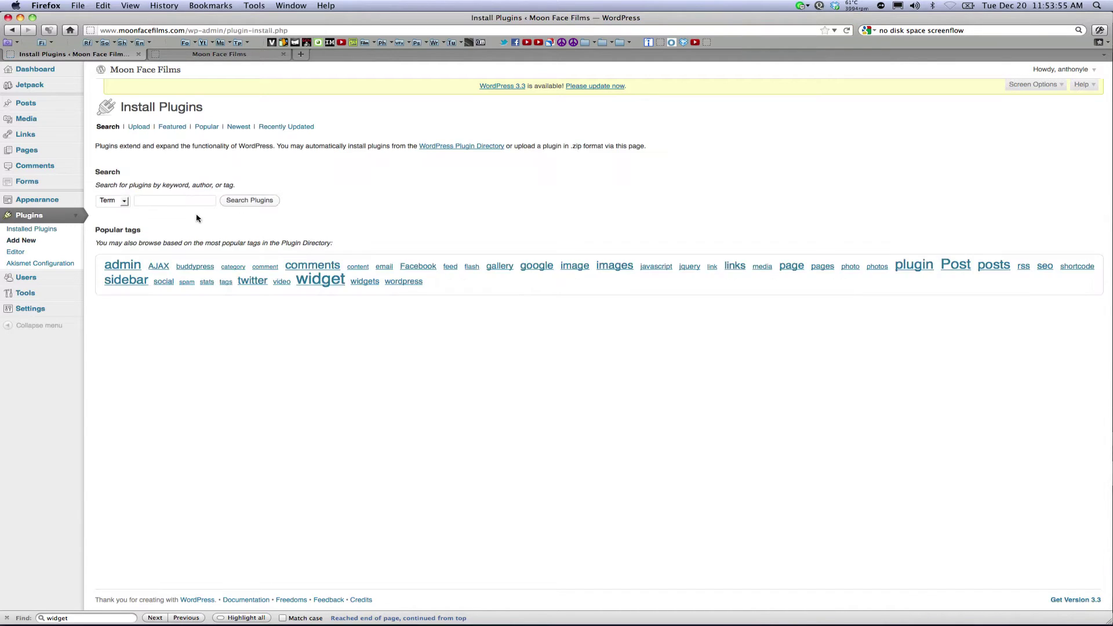
pyautogui.write('te')
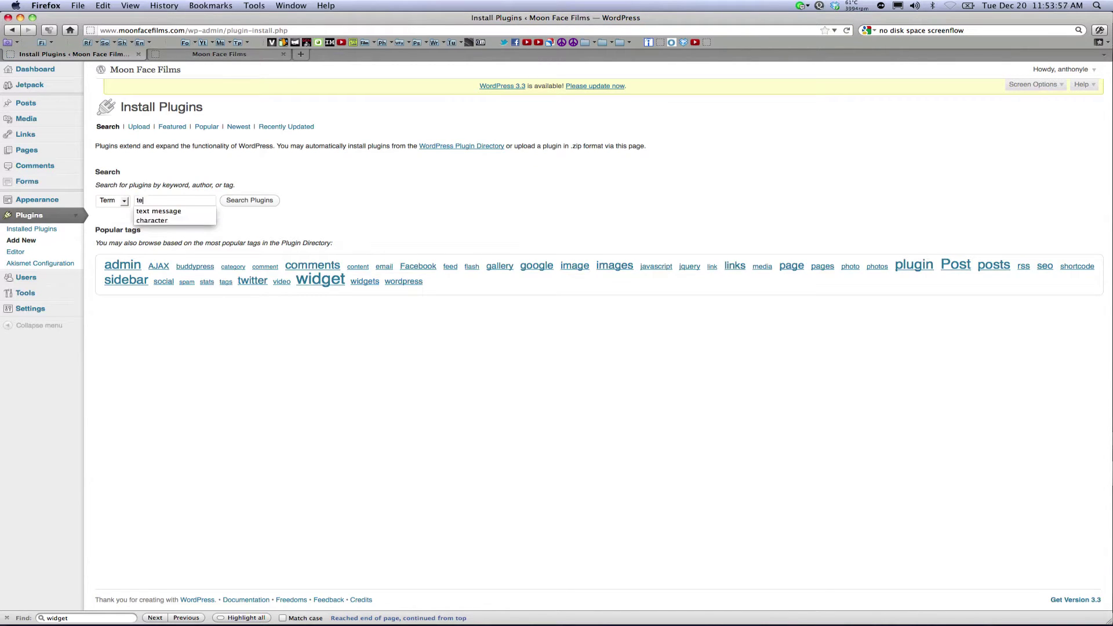
pyautogui.press('Down')
pyautogui.press('Return')
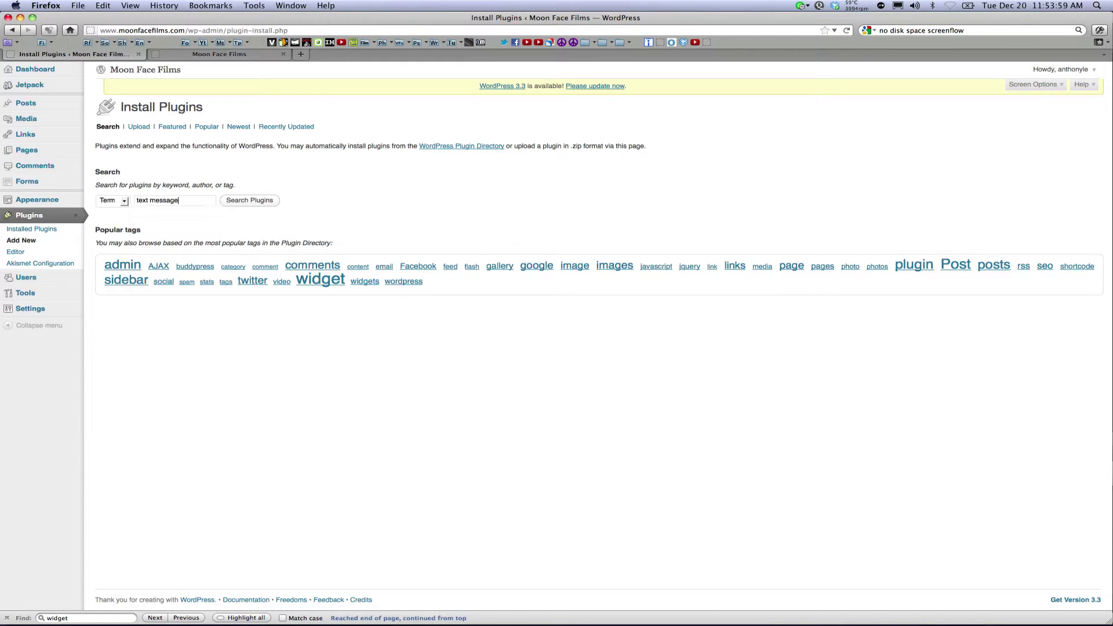
pyautogui.click(255, 206)
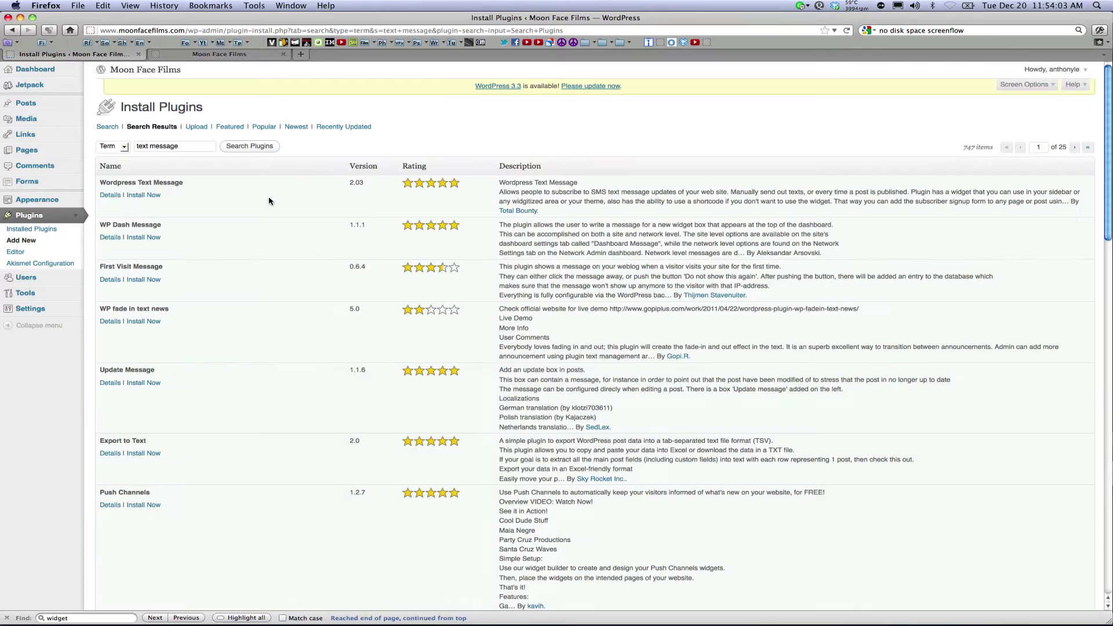
pyautogui.click(154, 194)
# - Confirm the install and activate the Wordpress Text Message plugin
pyautogui.click(602, 278)
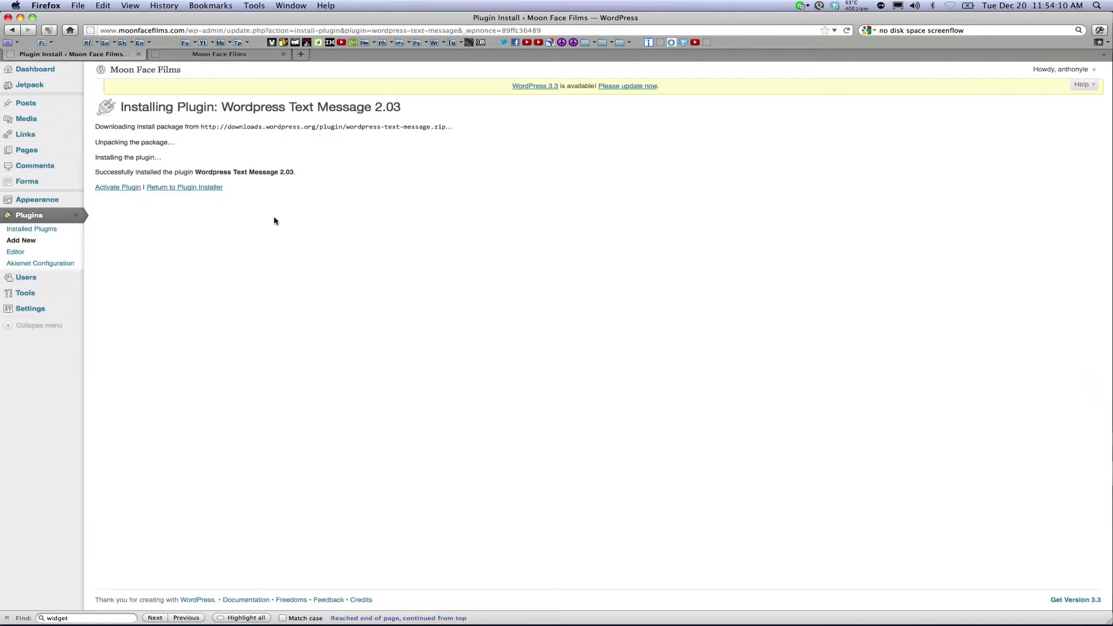
pyautogui.click(126, 190)
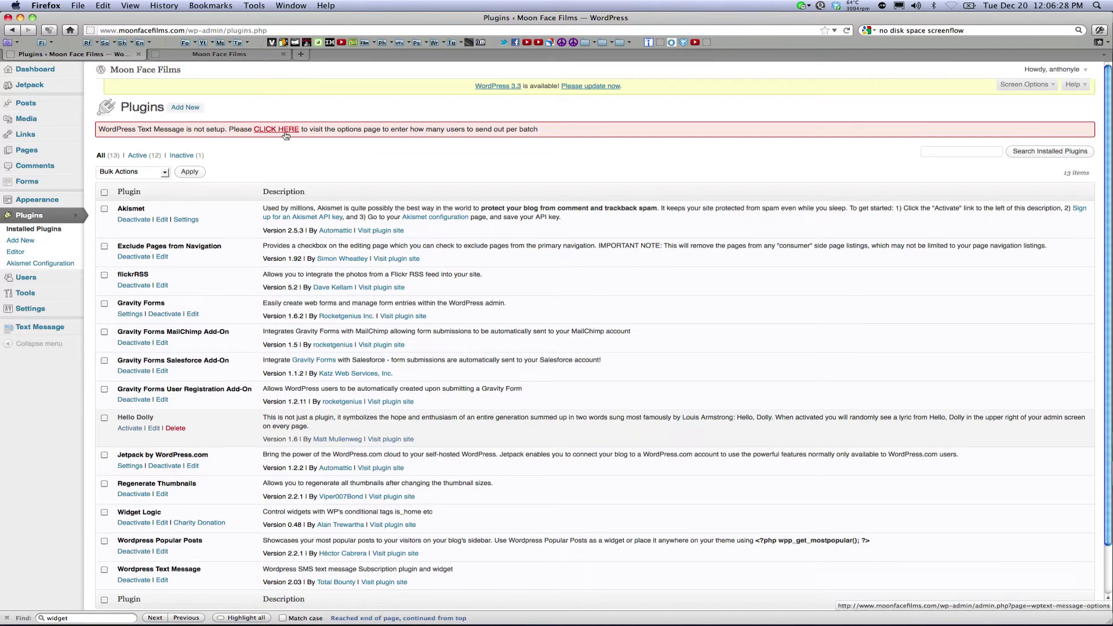
# - In Text Message > Options, set users sent per batch email to 25
pyautogui.click(41, 331)
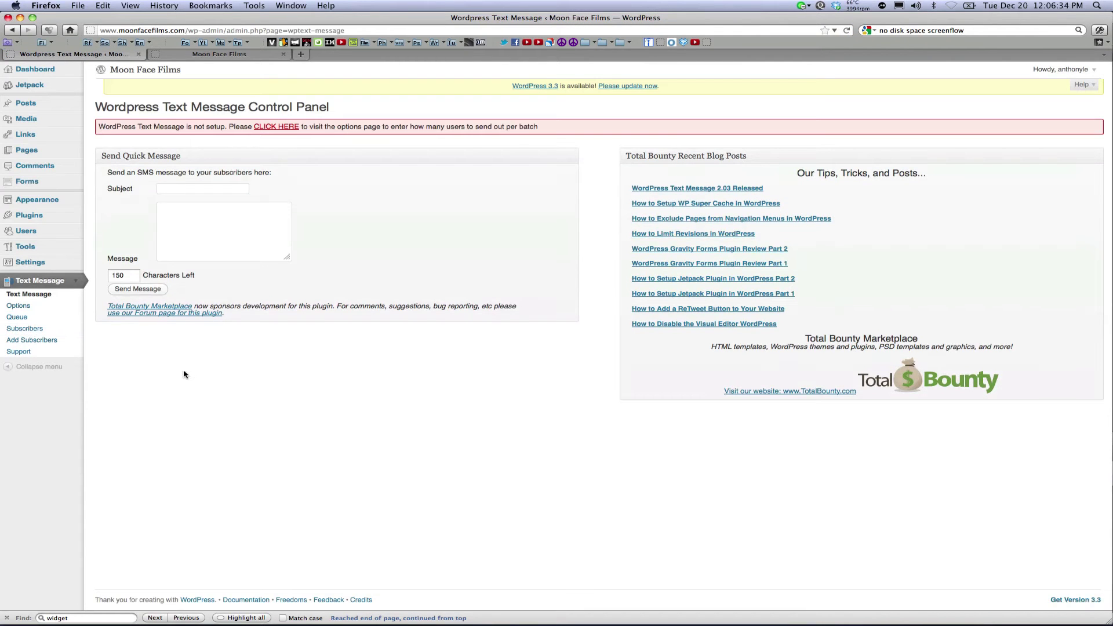
pyautogui.click(19, 306)
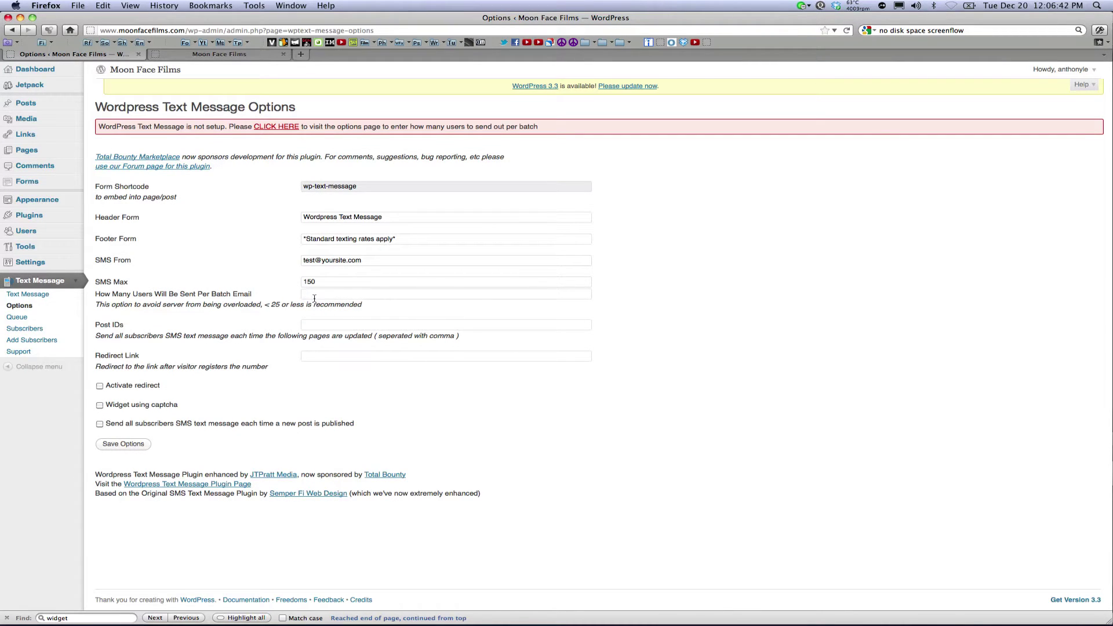
pyautogui.click(313, 296)
pyautogui.write('25')
pyautogui.click(295, 299)
pyautogui.rightClick(152, 322)
pyautogui.press('Escape')
# - Save the Text Message options, check the quick message form, and view the empty Queue
pyautogui.click(129, 444)
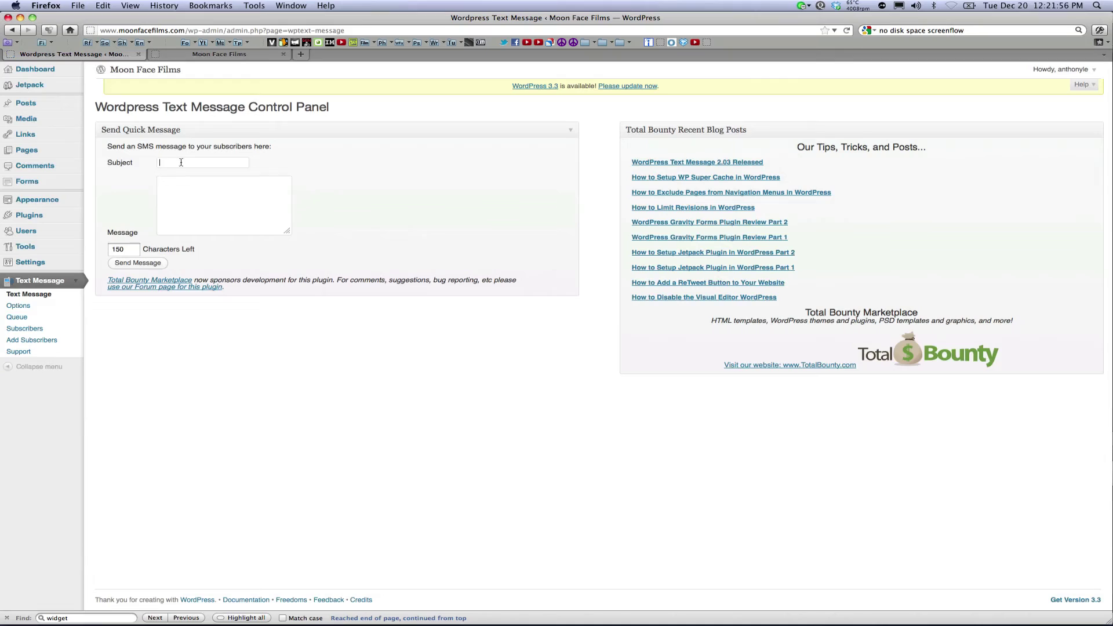
pyautogui.click(185, 197)
pyautogui.click(39, 319)
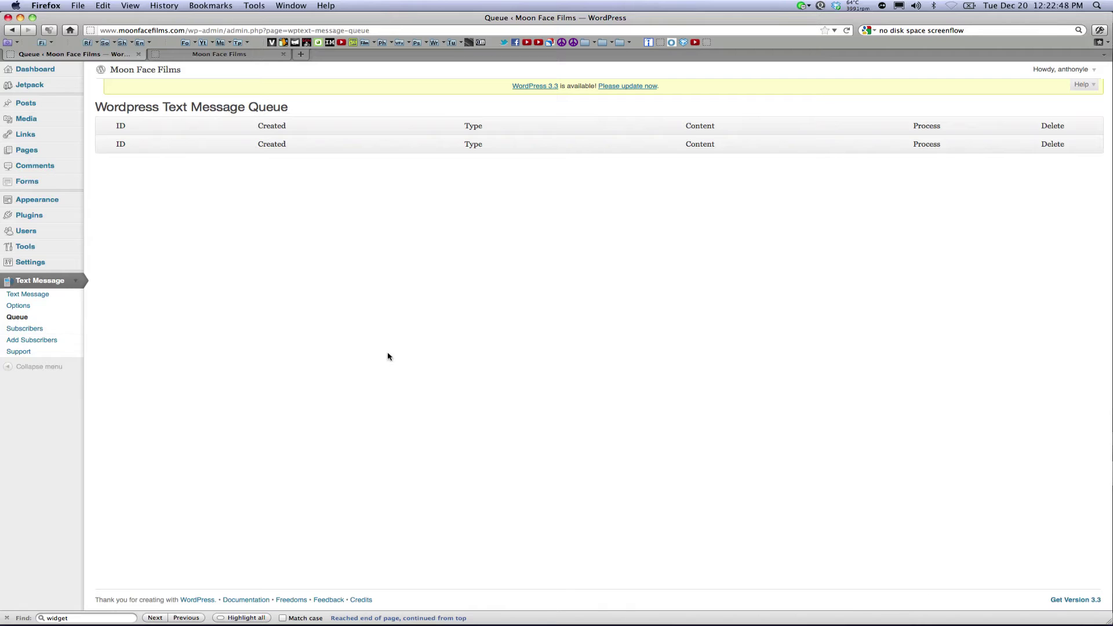
# - View the Subscribers list and its Add Subscribers phone and carrier form
pyautogui.click(60, 328)
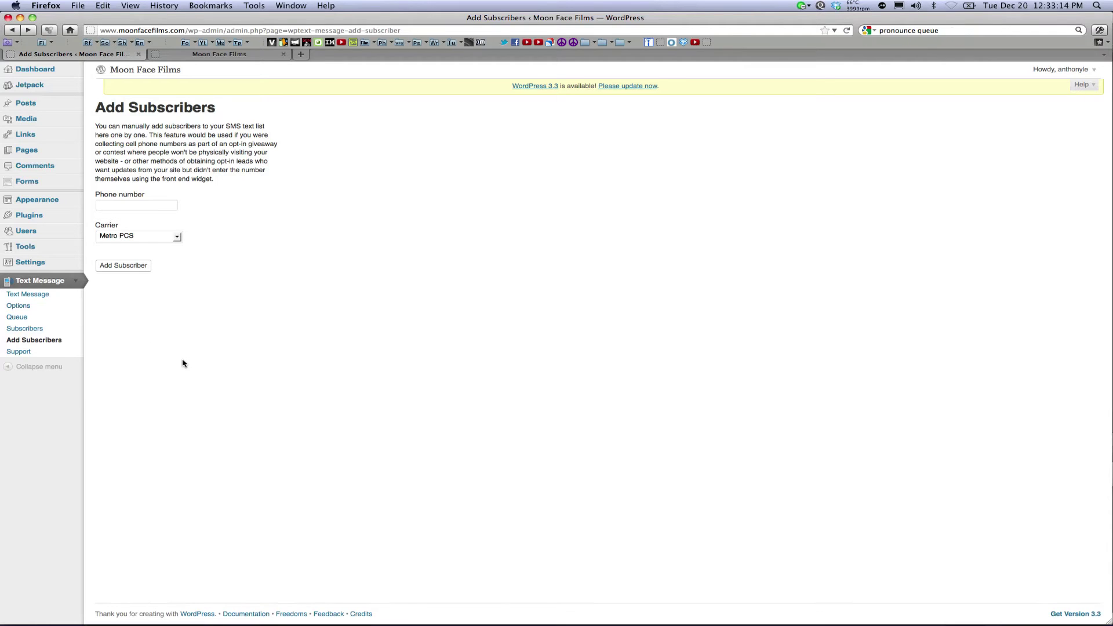
# - Add the Wordpress Text Message widget to Sidebar 1 on the Widgets page
pyautogui.click(39, 207)
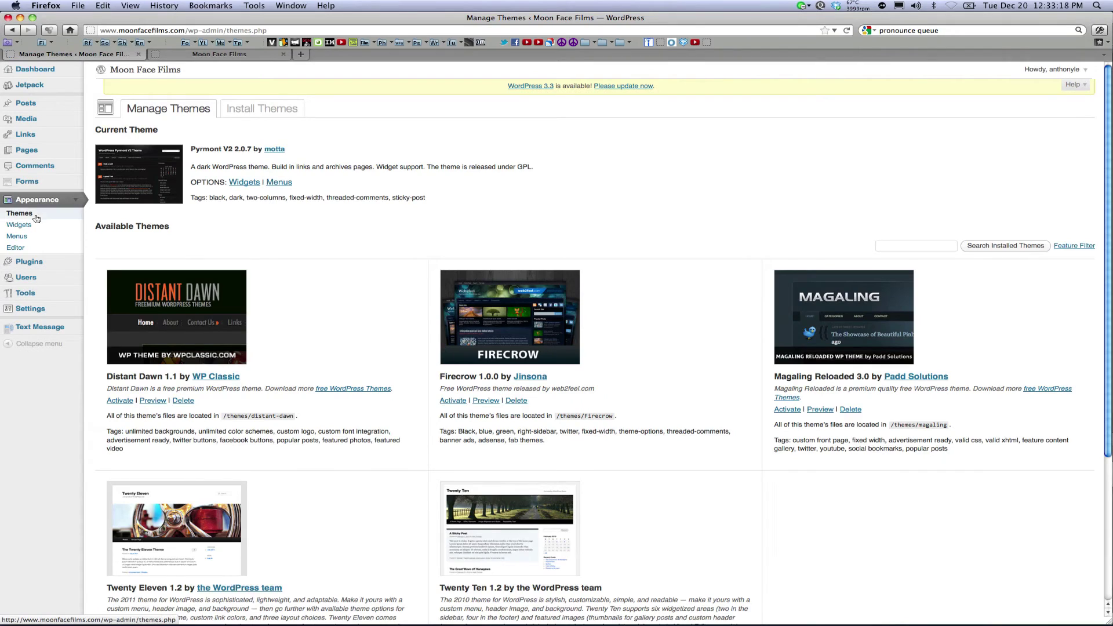
pyautogui.click(35, 226)
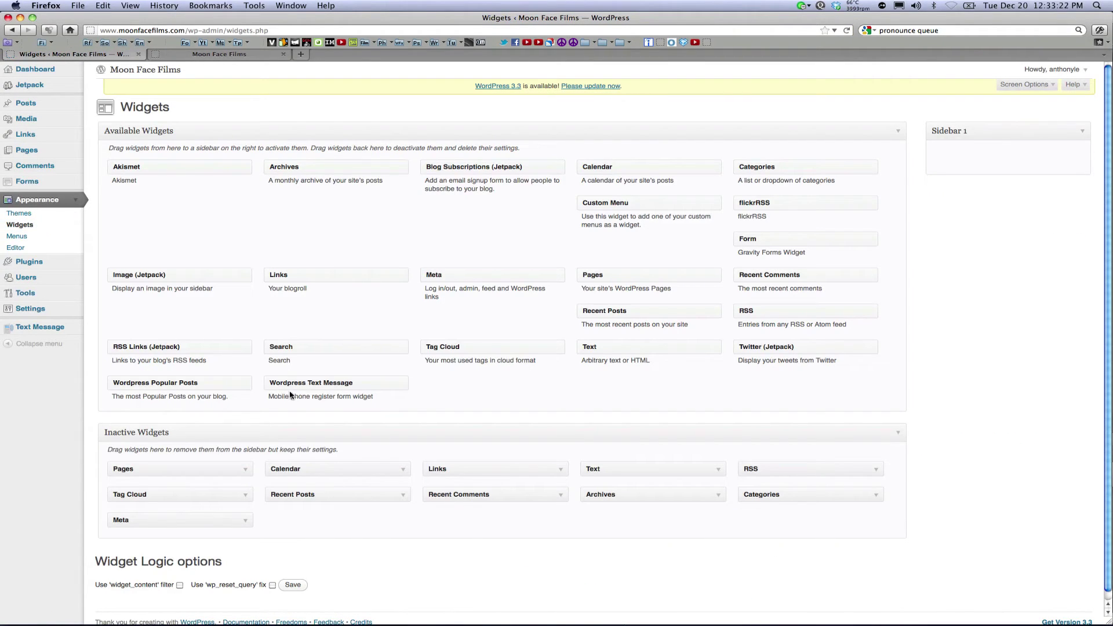
pyautogui.moveTo(296, 386); pyautogui.dragTo(957, 163)
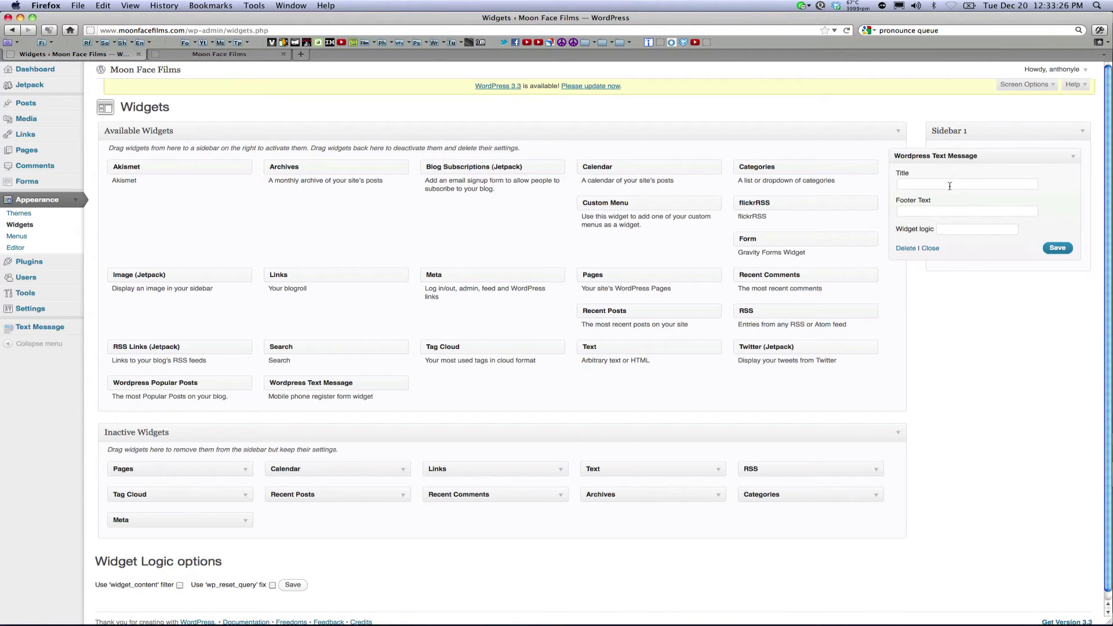
# - Save the widget titled 'Get SMS Text Updates' with footer 'Enter in phone number to receive updates!'
pyautogui.click(935, 210)
pyautogui.click(934, 187)
pyautogui.write('Get SMS')
pyautogui.write('Text ')
pyautogui.write('Updates')
pyautogui.write('Ente')
pyautogui.write('phone nu')
pyautogui.write('mber to re')
pyautogui.write('ve updates')
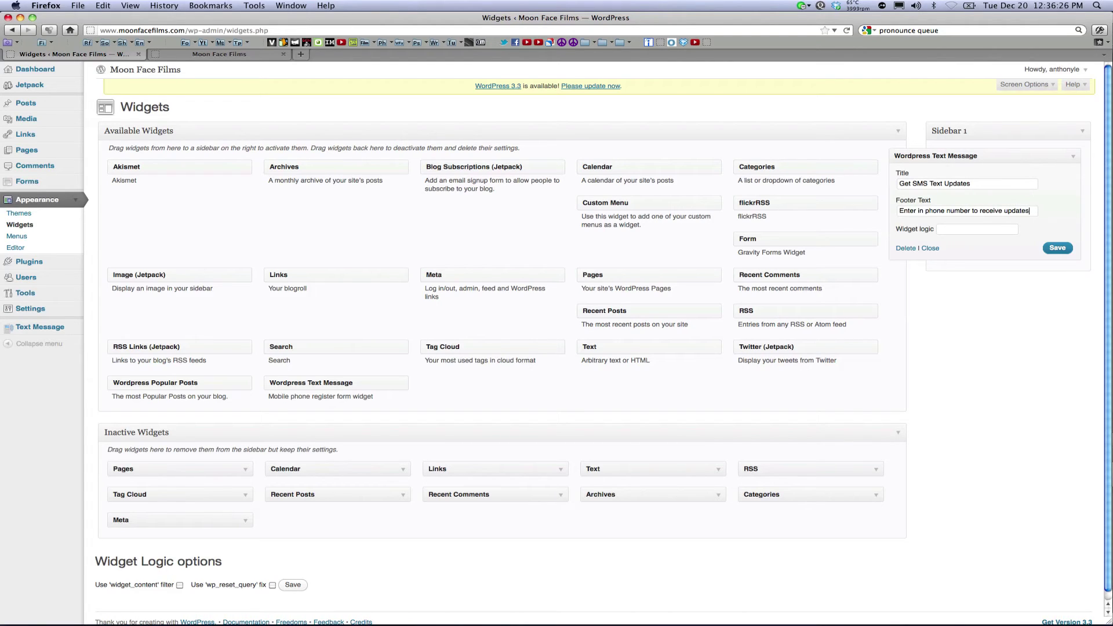
pyautogui.click(1052, 252)
pyautogui.click(228, 55)
pyautogui.press('super+r')
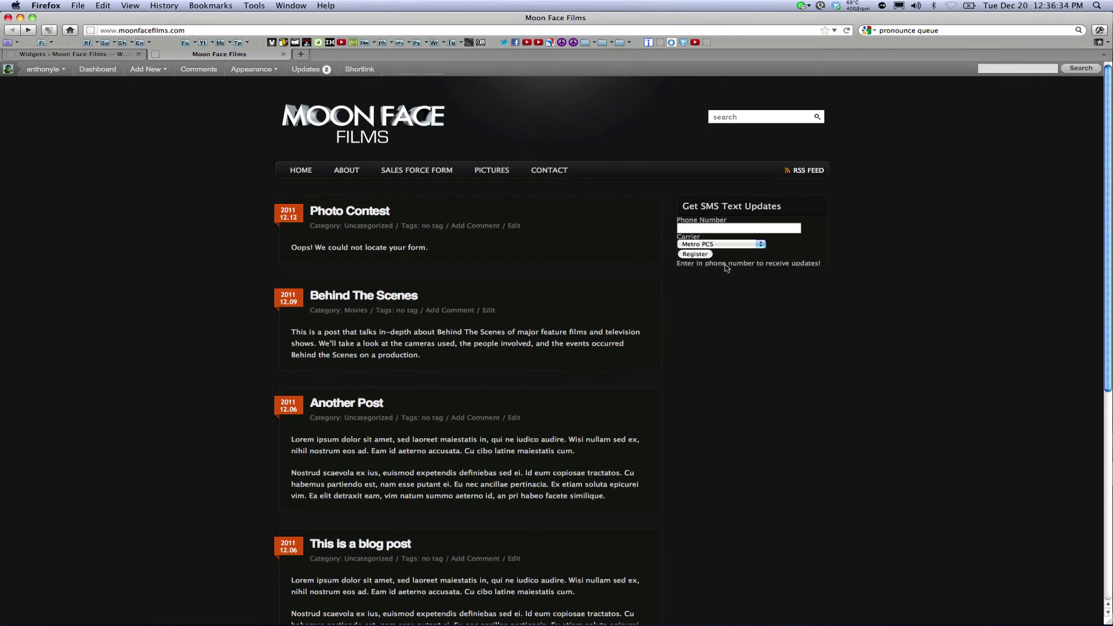
pyautogui.click(797, 228)
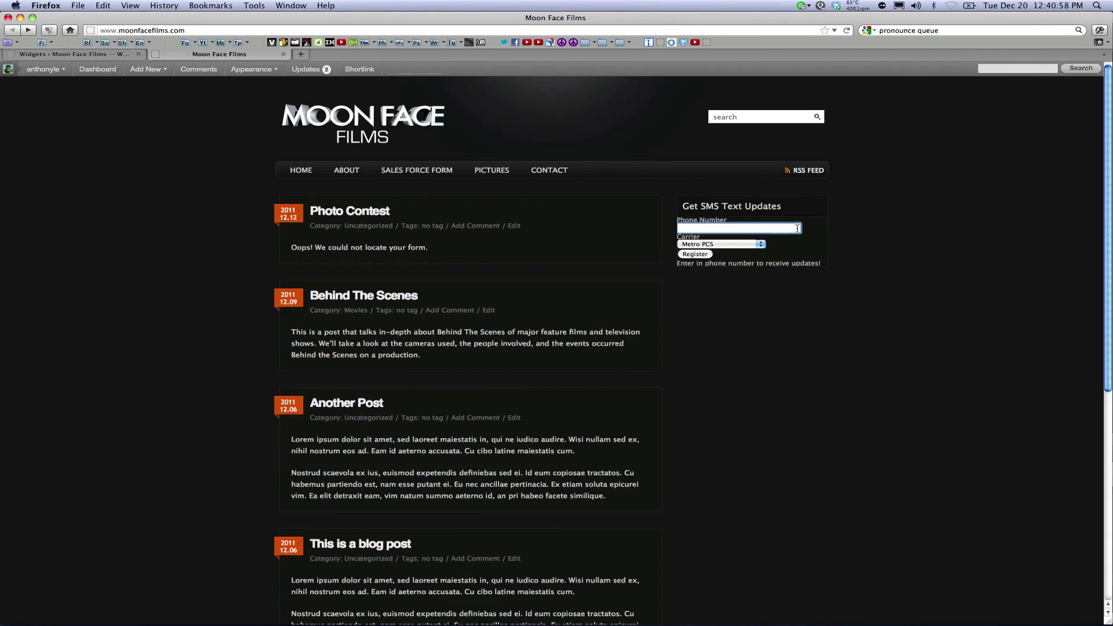
pyautogui.write('1-')
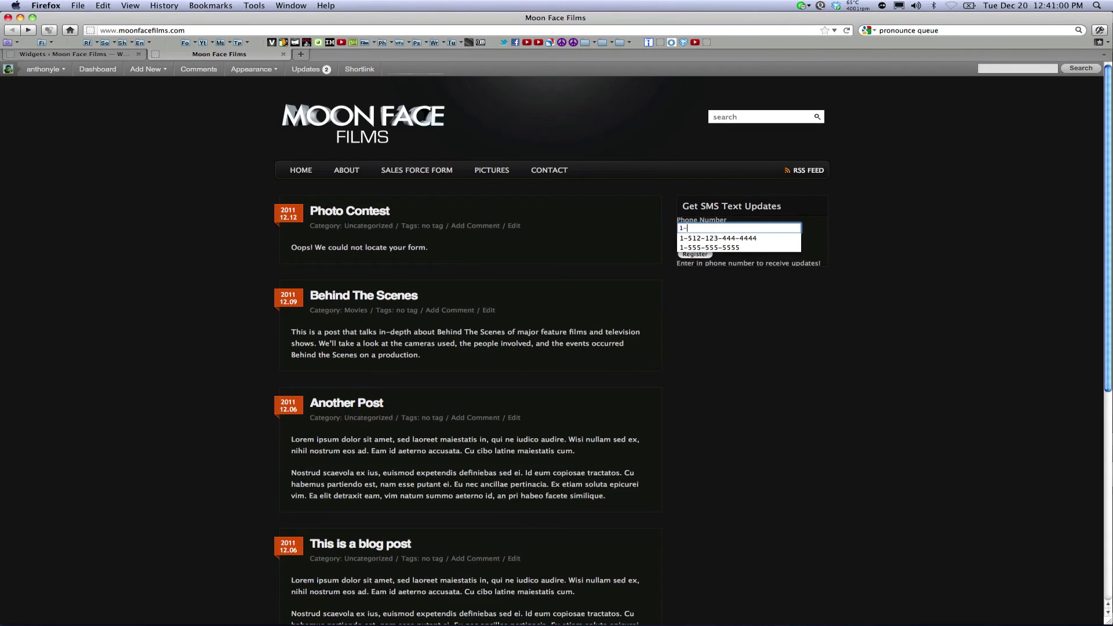
pyautogui.write('512-')
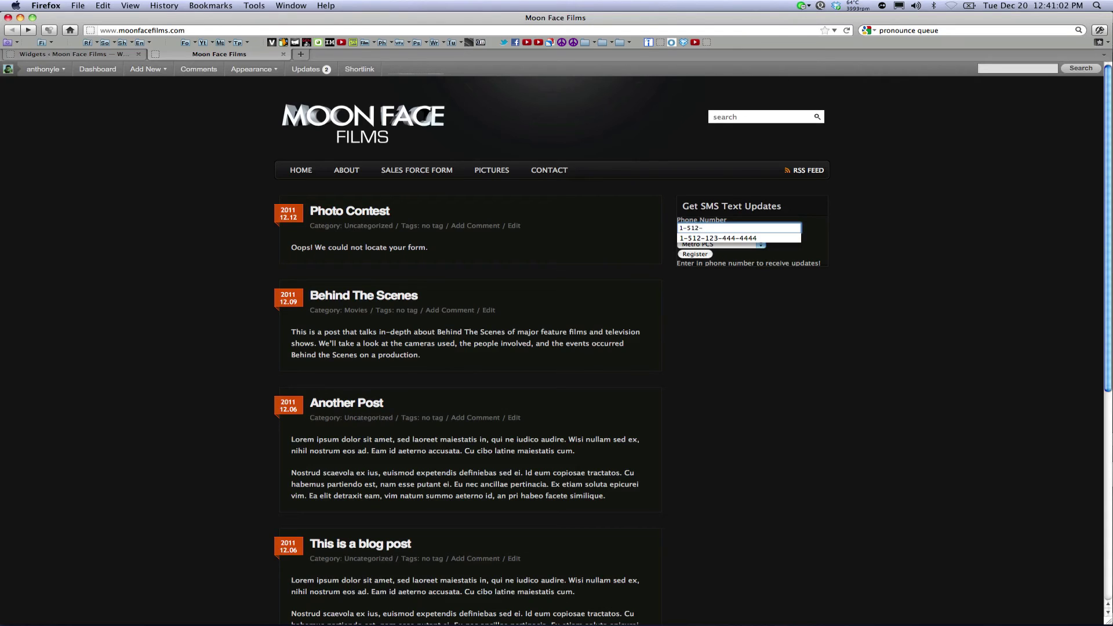
pyautogui.write('555-5555')
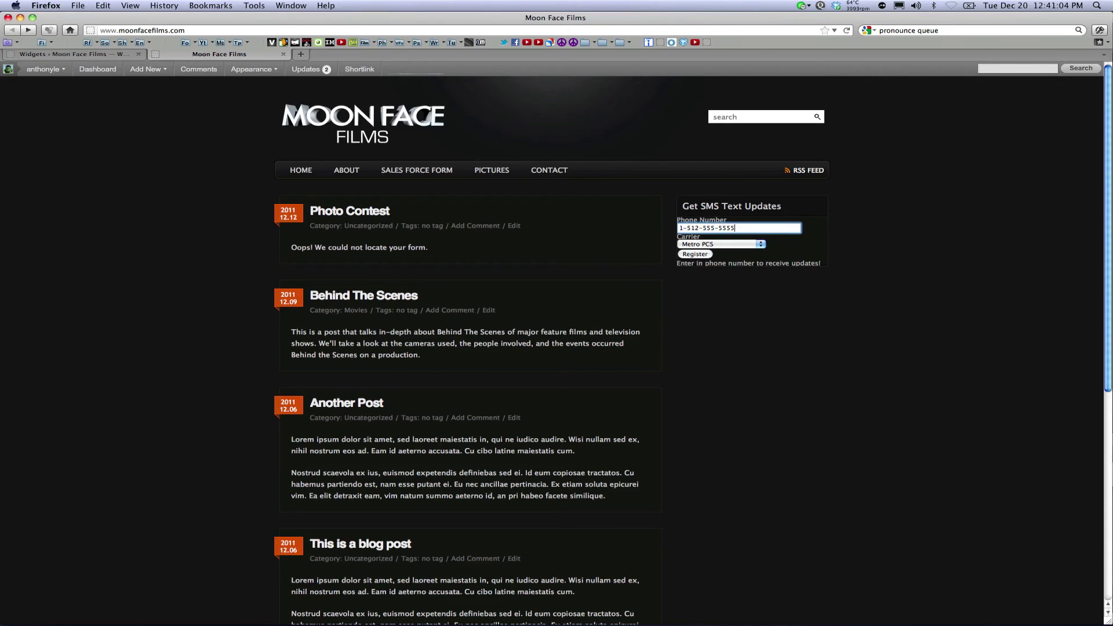
pyautogui.click(695, 254)
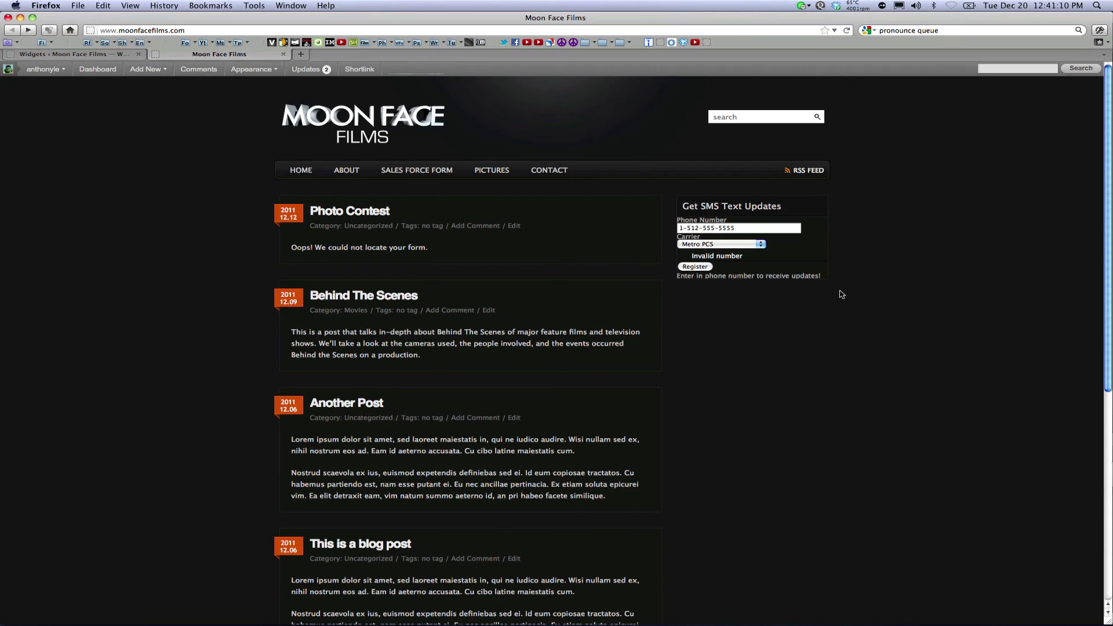
# - Publish a post titled 'SMS Text Updates' with [wp-text-message] as its body
pyautogui.click(109, 57)
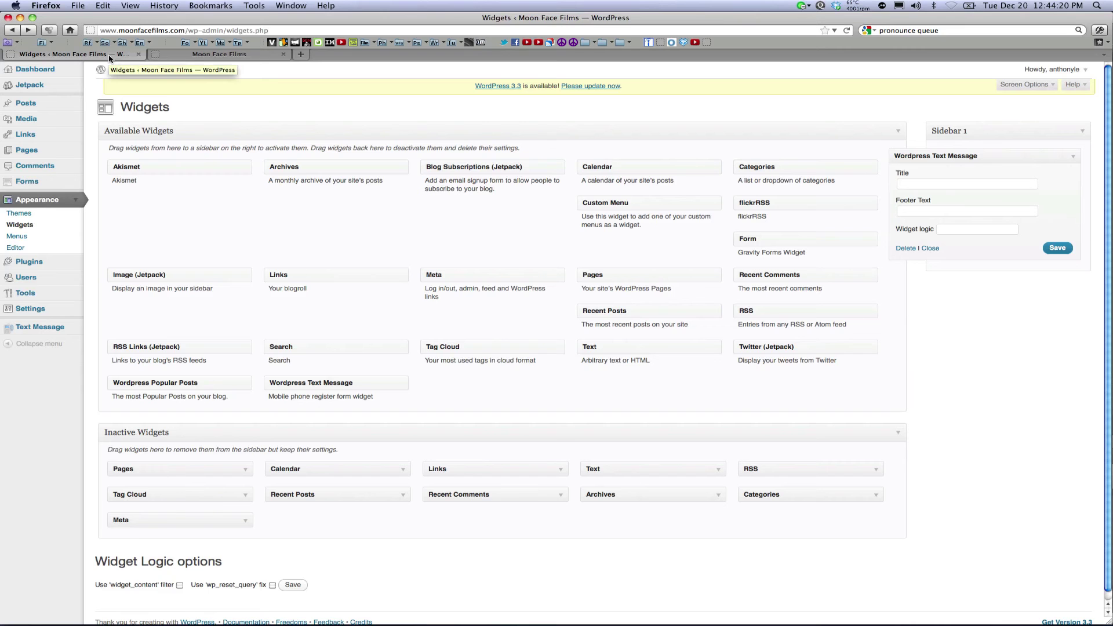
pyautogui.press('super+r')
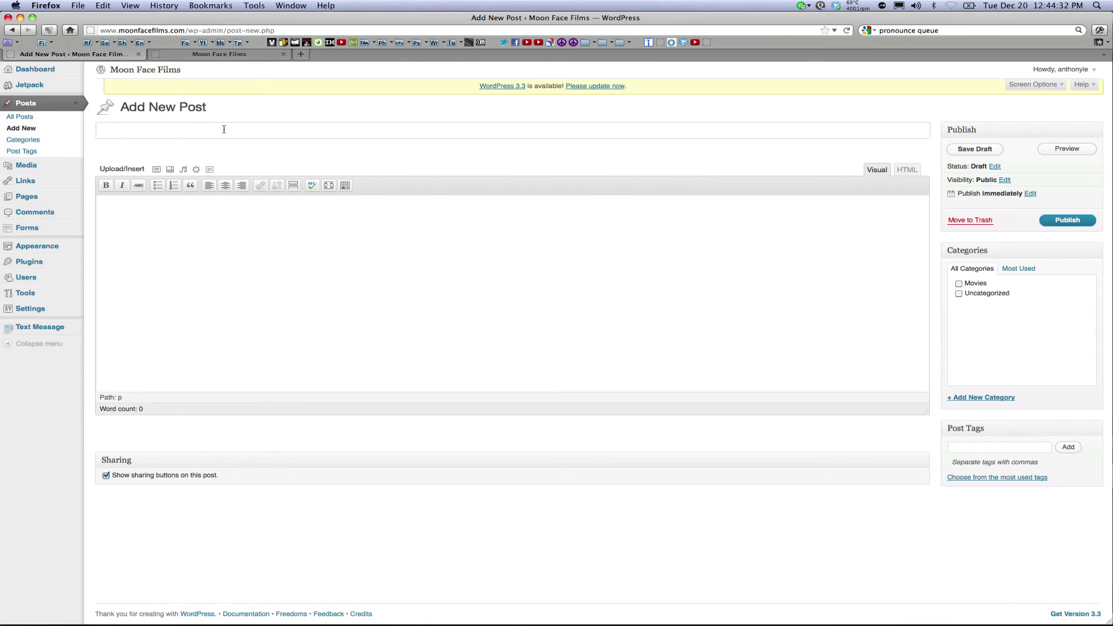
pyautogui.write('SMS ')
pyautogui.write('Text Update')
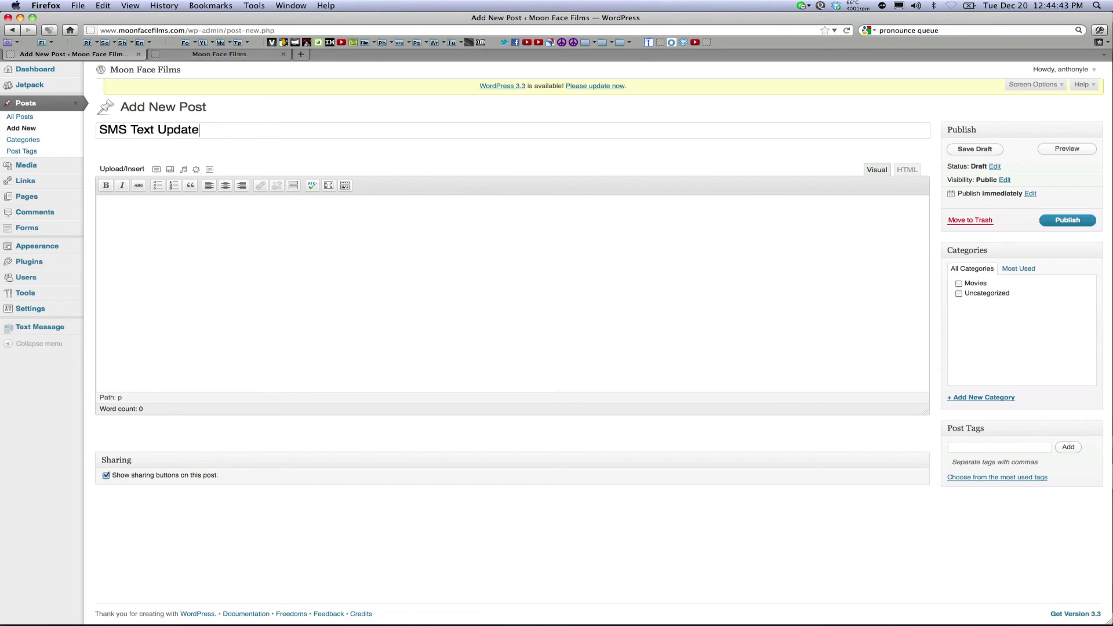
pyautogui.write('s')
pyautogui.click(275, 215)
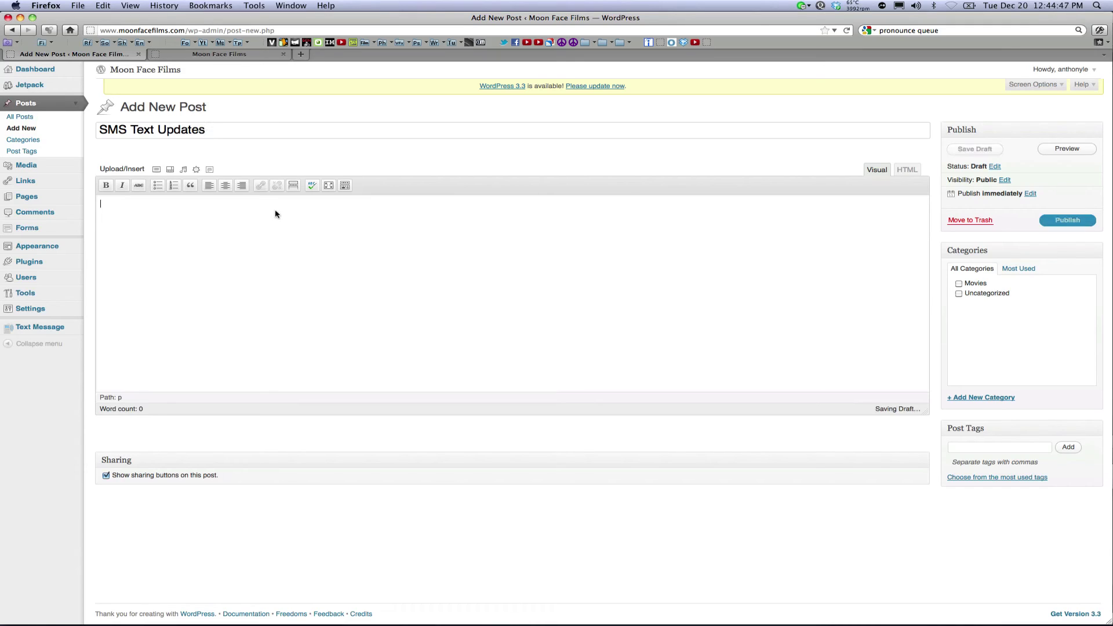
pyautogui.write('[wp-')
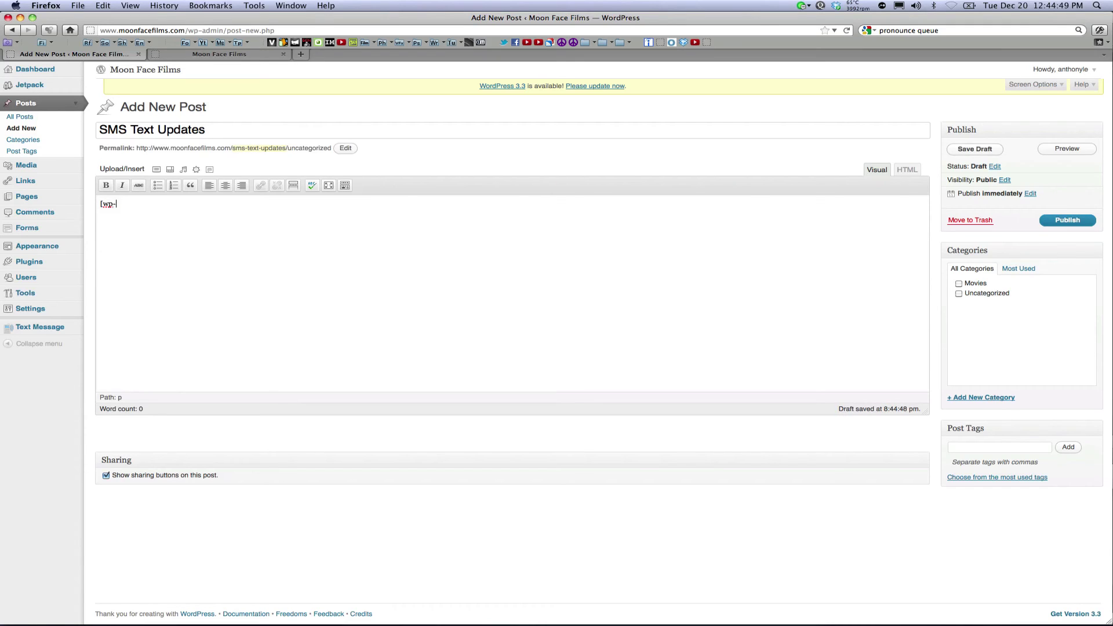
pyautogui.write('text')
pyautogui.write('-message]')
pyautogui.click(1063, 219)
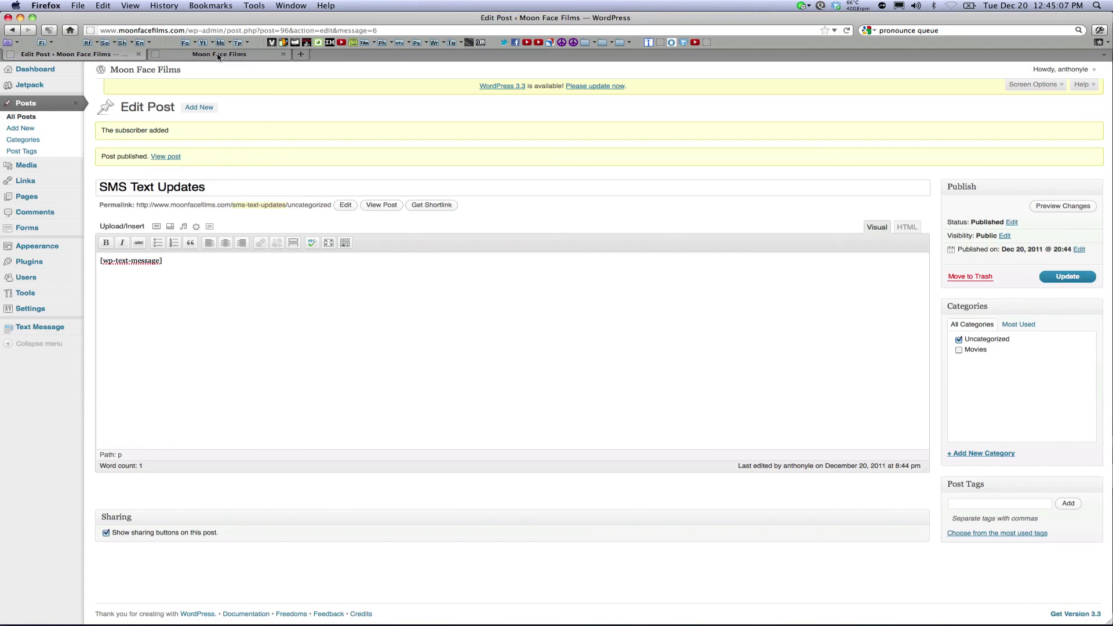
# - Reload the Moon Face Films homepage and view the SMS Text Updates post's registration form
pyautogui.click(219, 55)
pyautogui.click(847, 32)
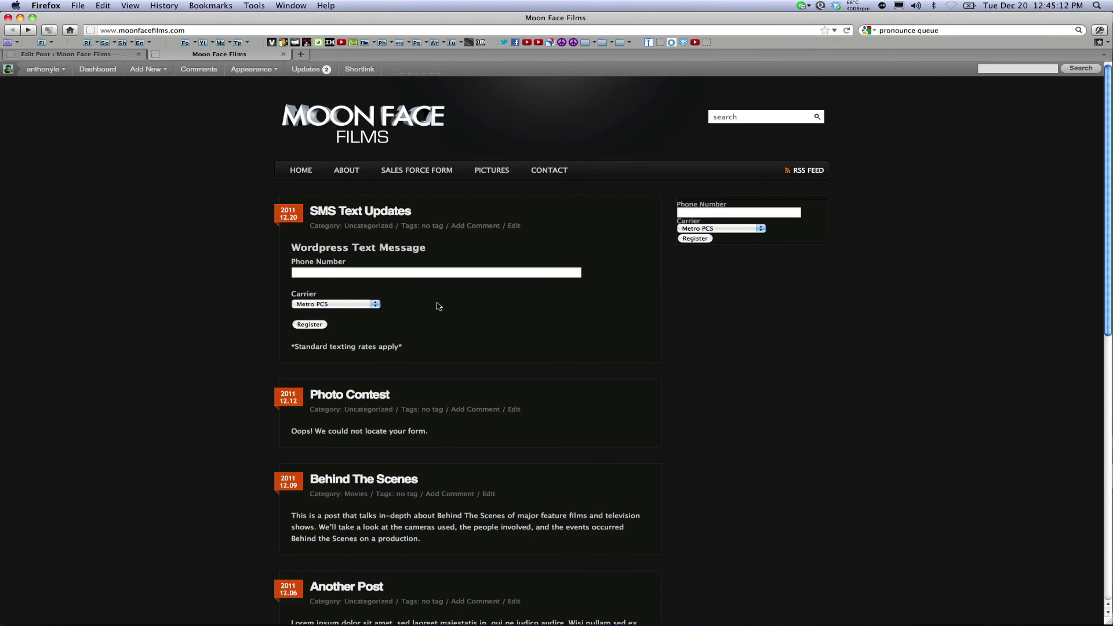
pyautogui.click(368, 213)
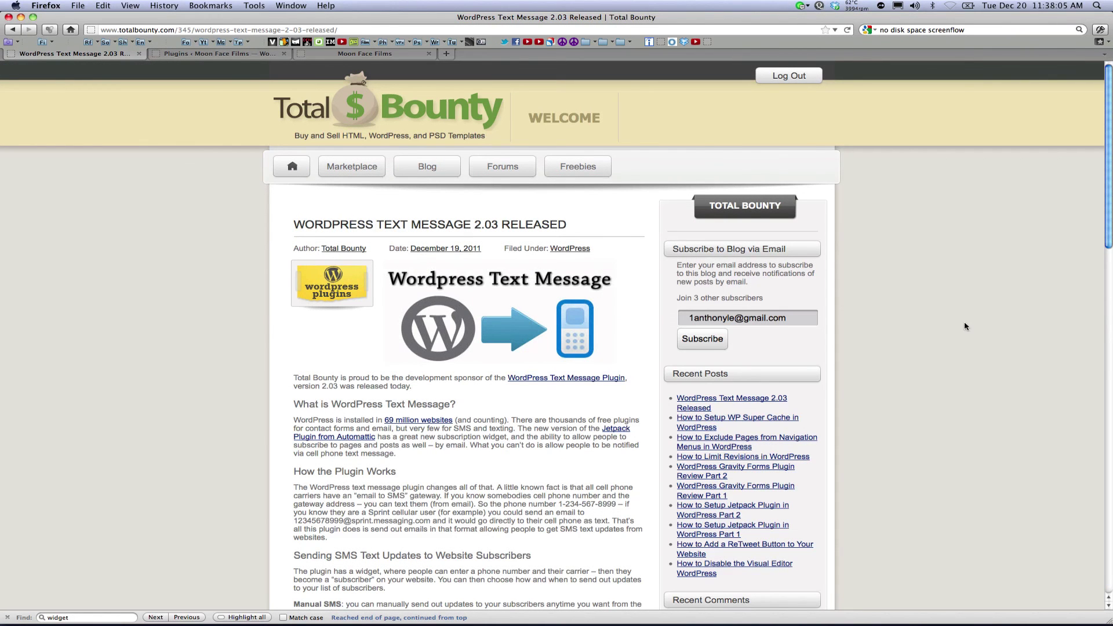
pyautogui.scroll(-1, 965, 327)
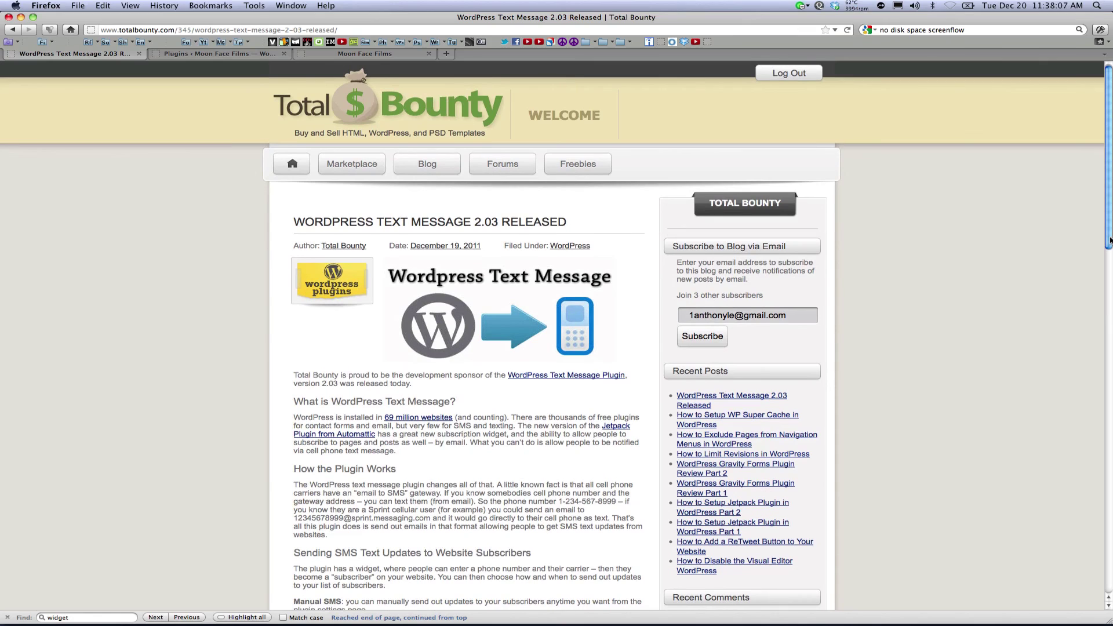